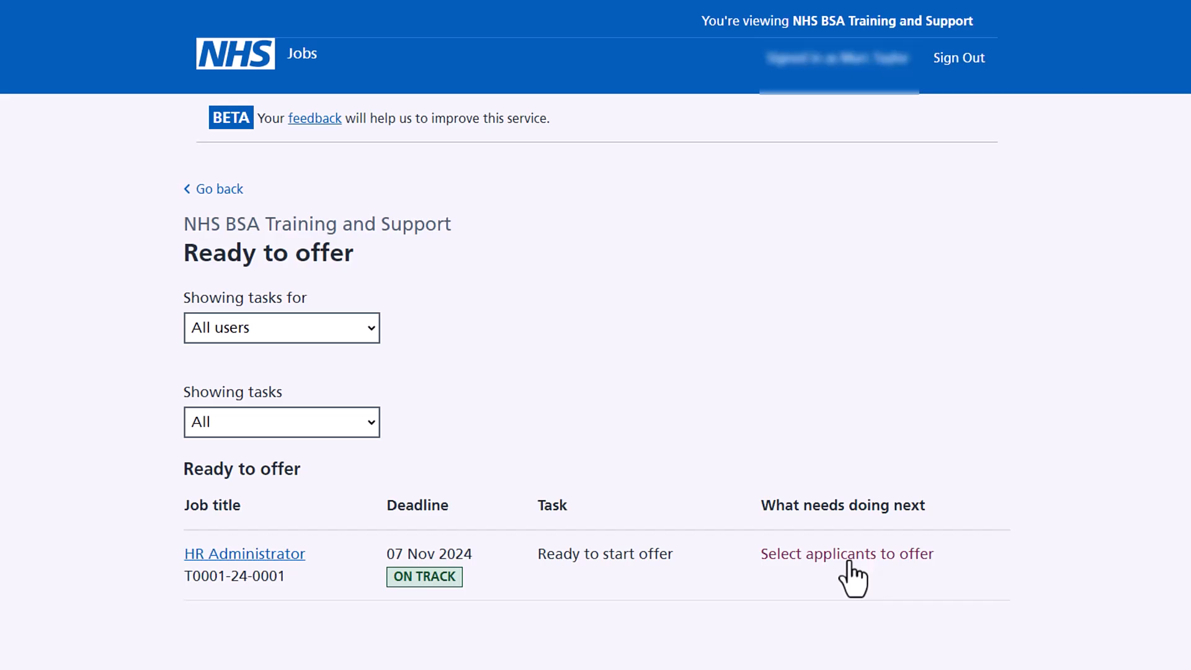
Open the selection of successful applicants for the HR Administrator job that is ready to offer.
{"action": "left_click", "coordinate": [848, 559]}
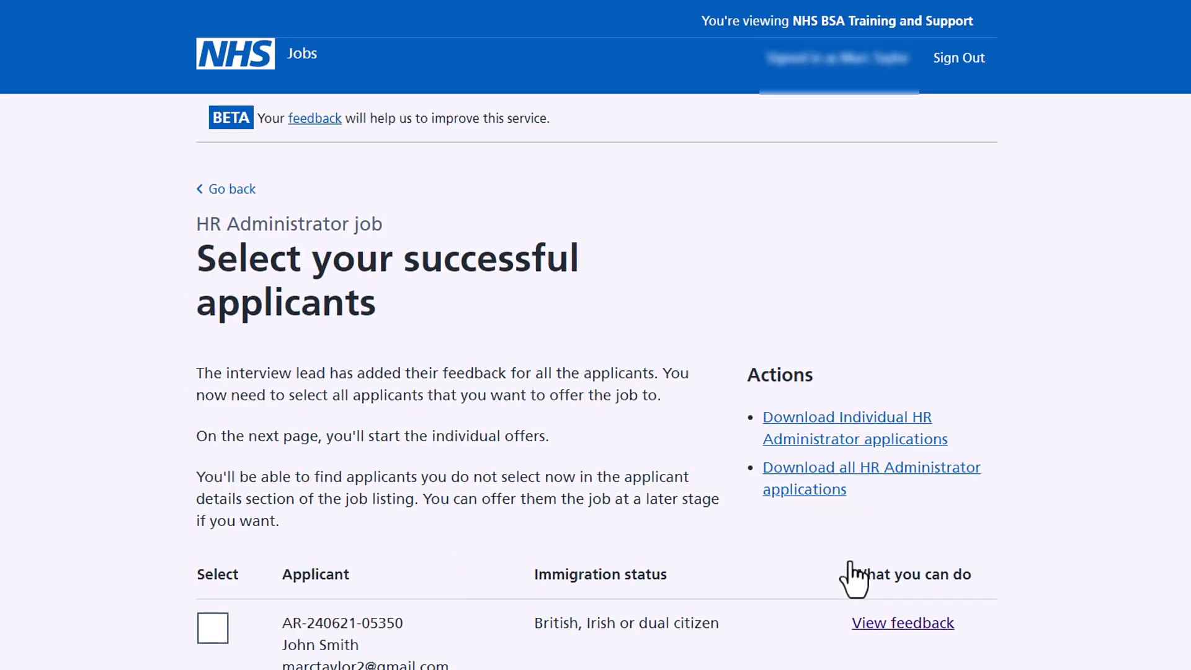
{"action": "scroll", "coordinate": [847, 570], "scroll_direction": "down", "scroll_amount": 5}
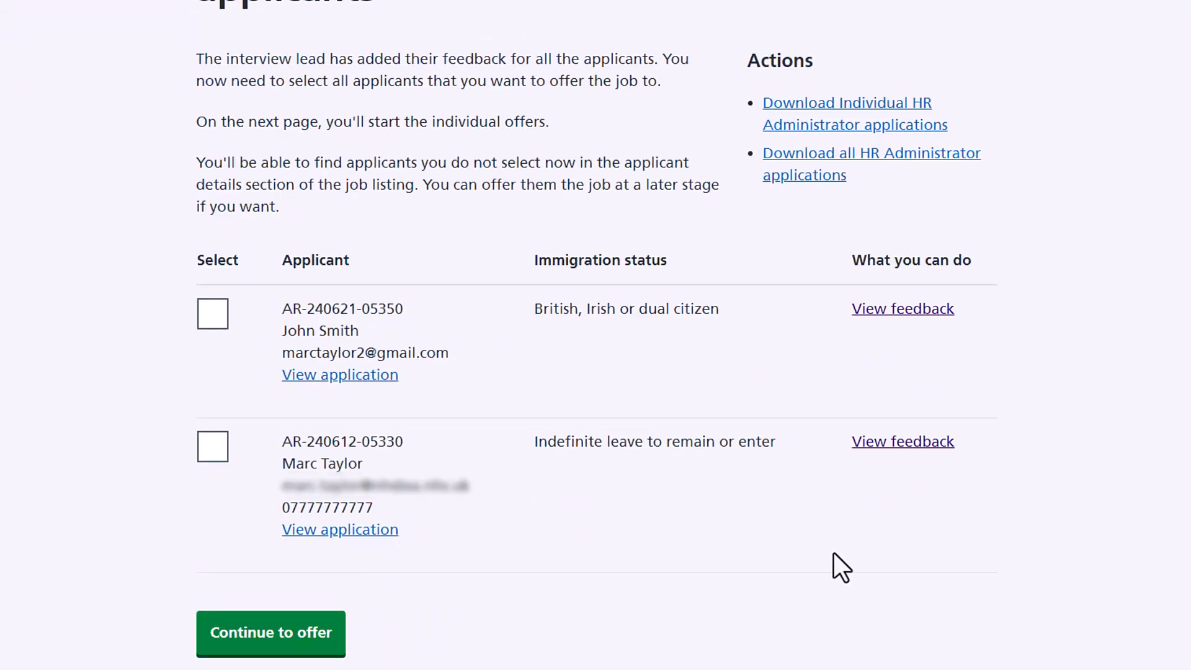
{"action": "scroll", "coordinate": [834, 554], "scroll_direction": "down", "scroll_amount": 1}
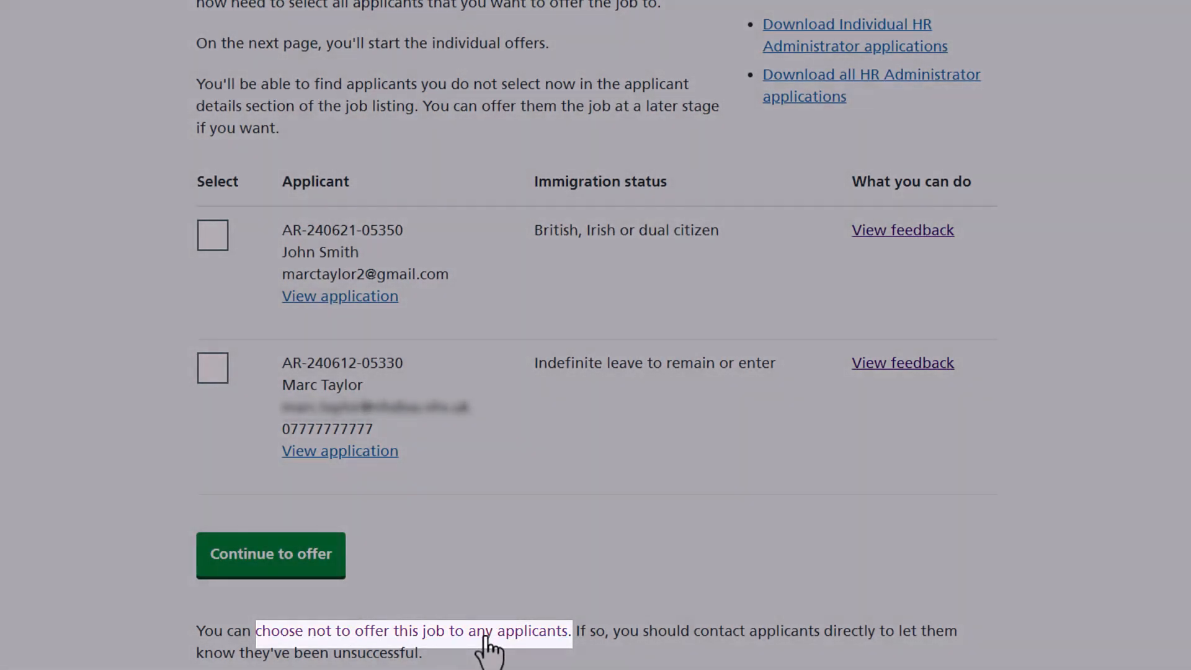
Open the choice not to offer the job to any applicants, and choose to return to reviewing applicants.
{"action": "left_click", "coordinate": [489, 634]}
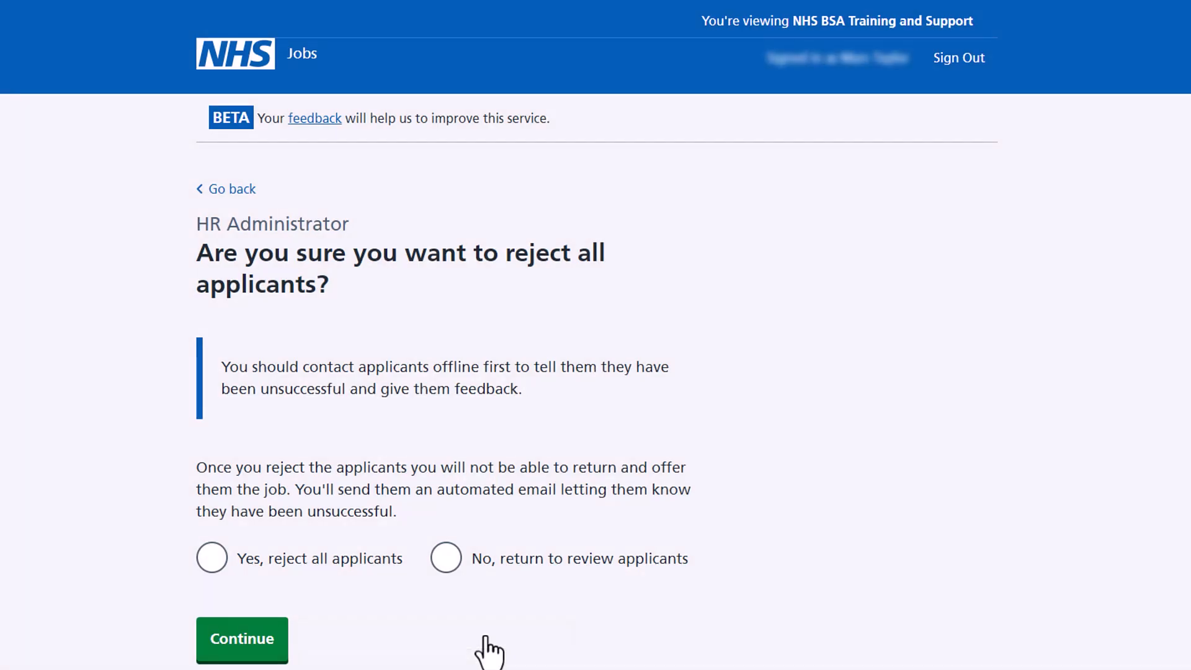
{"action": "left_click", "coordinate": [446, 561]}
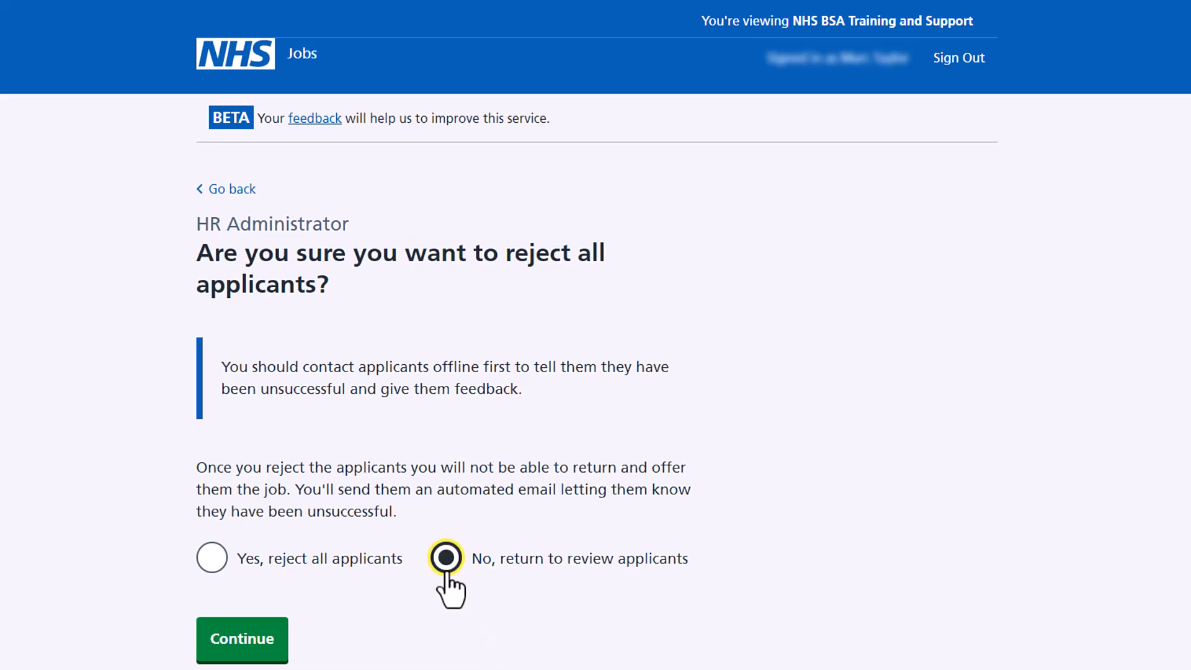
{"action": "left_click", "coordinate": [247, 645]}
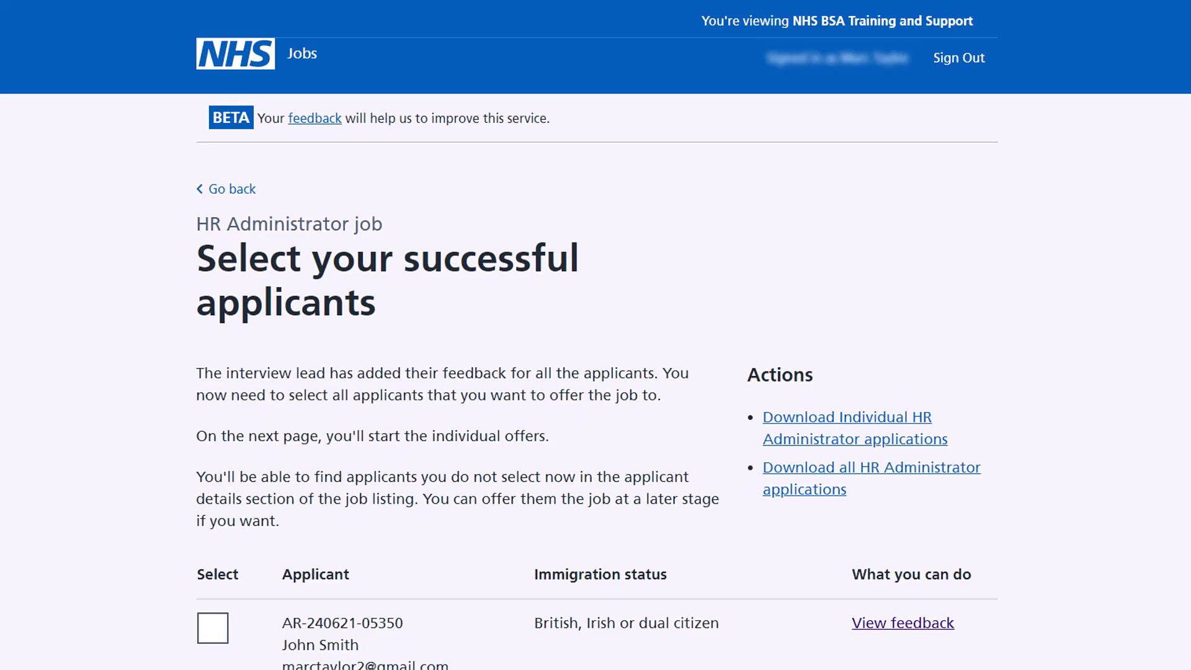
Select both listed applicants as successful and continue to the offer stage.
{"action": "scroll", "coordinate": [596, 372], "scroll_direction": "down", "scroll_amount": 5}
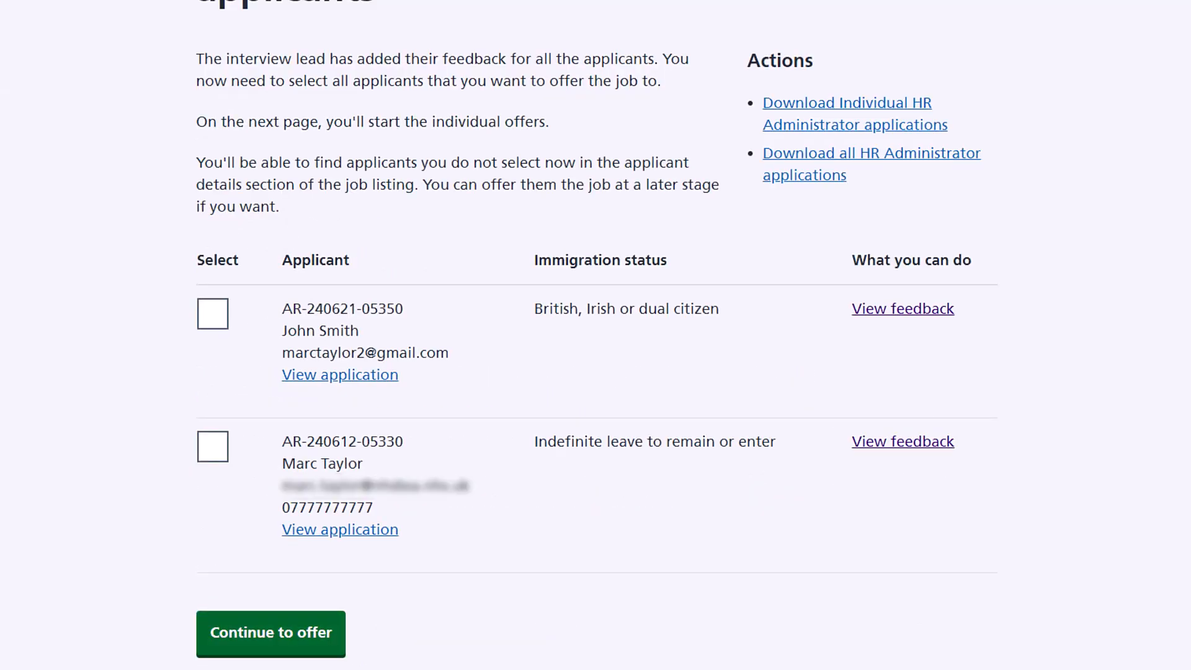
{"action": "left_click", "coordinate": [220, 318]}
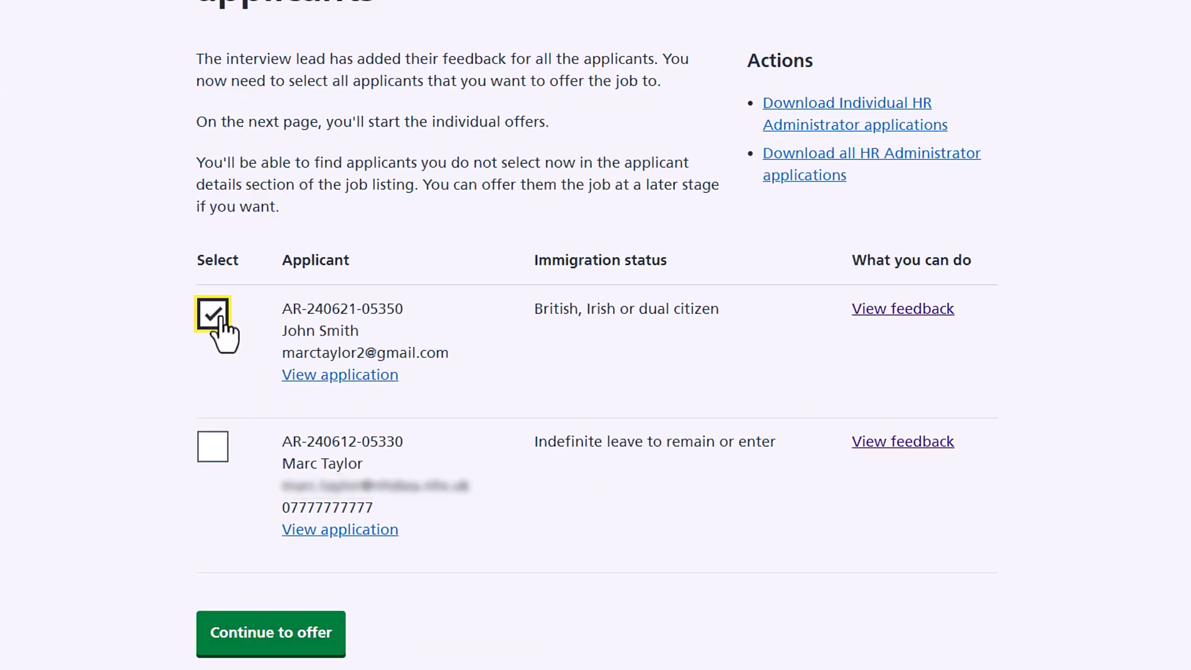
{"action": "left_click", "coordinate": [213, 458]}
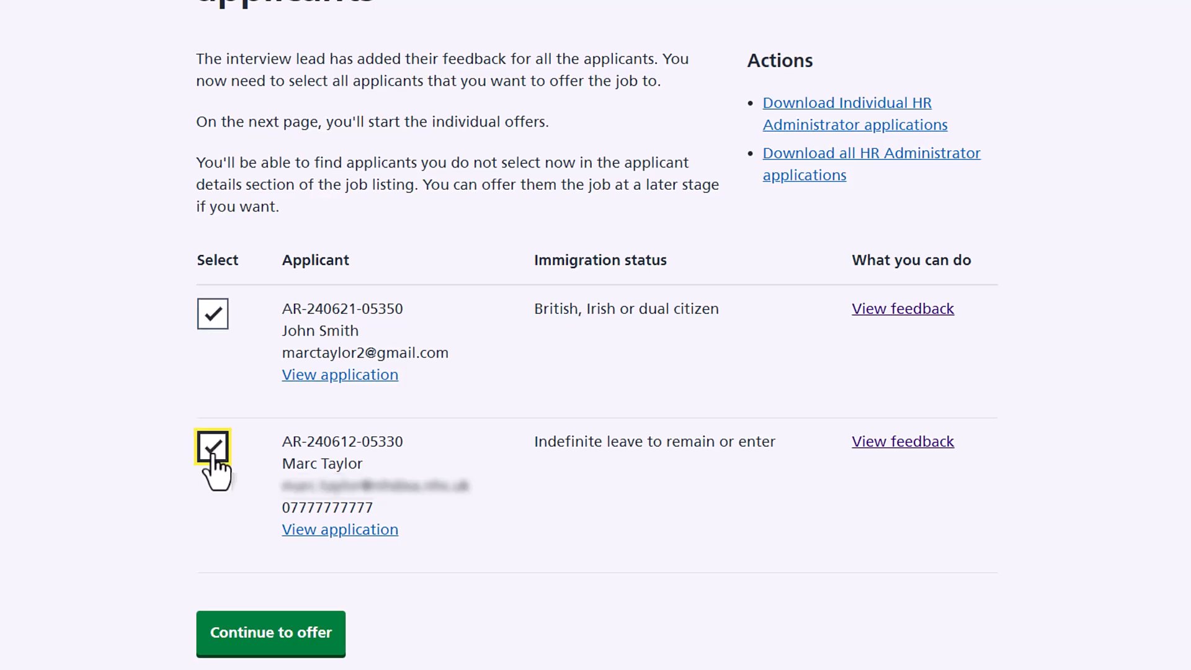
{"action": "left_click", "coordinate": [263, 639]}
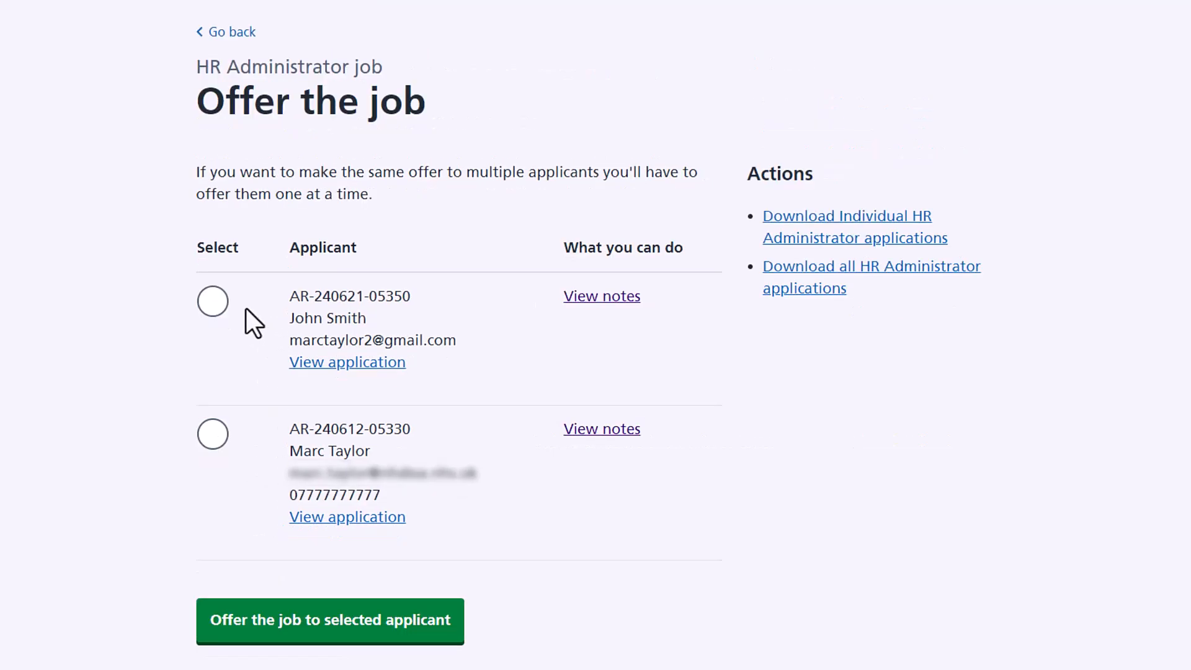
Start a job offer for the first listed applicant.
{"action": "left_click", "coordinate": [226, 315]}
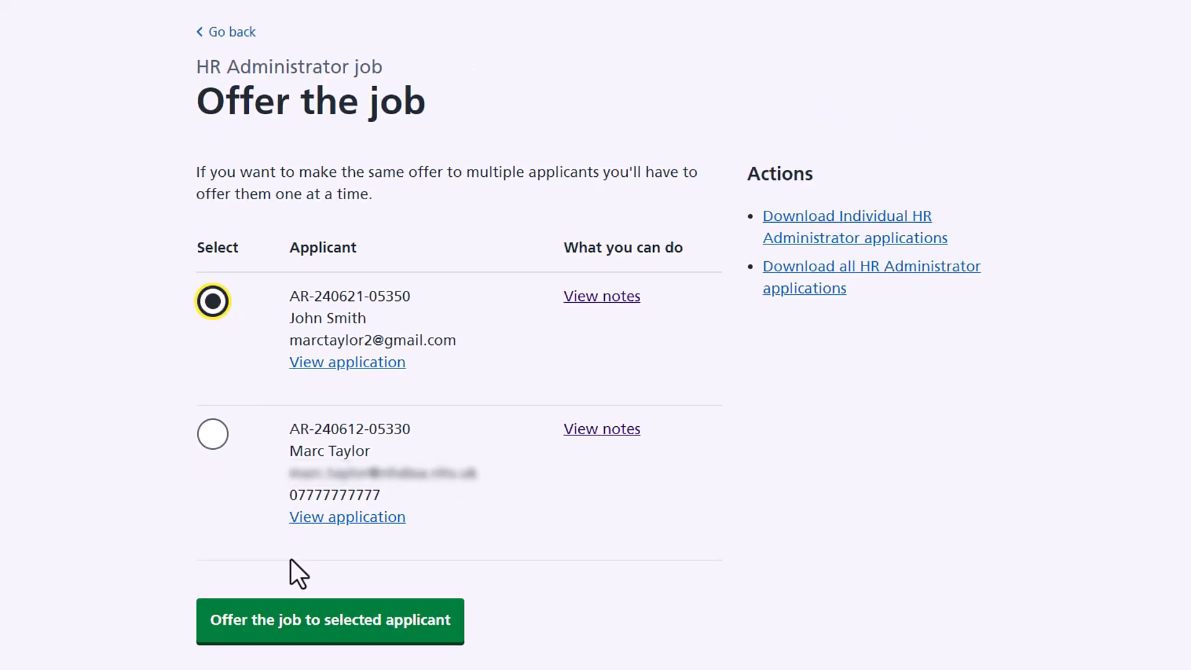
{"action": "left_click", "coordinate": [310, 626]}
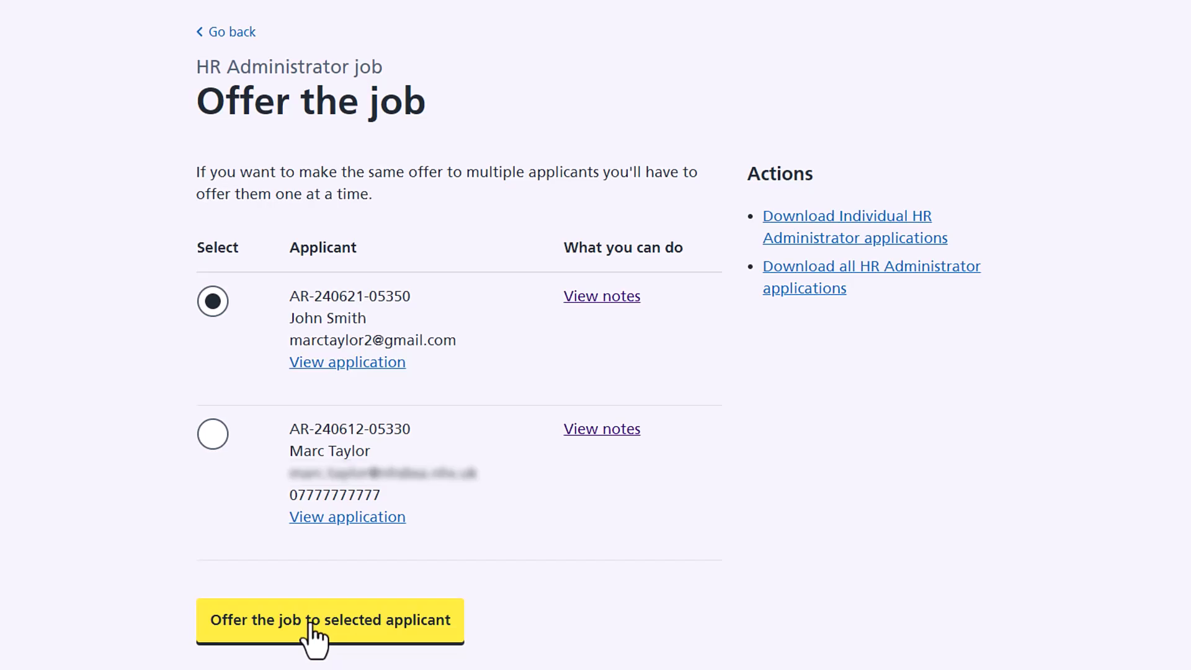
{"action": "left_click", "coordinate": [311, 624]}
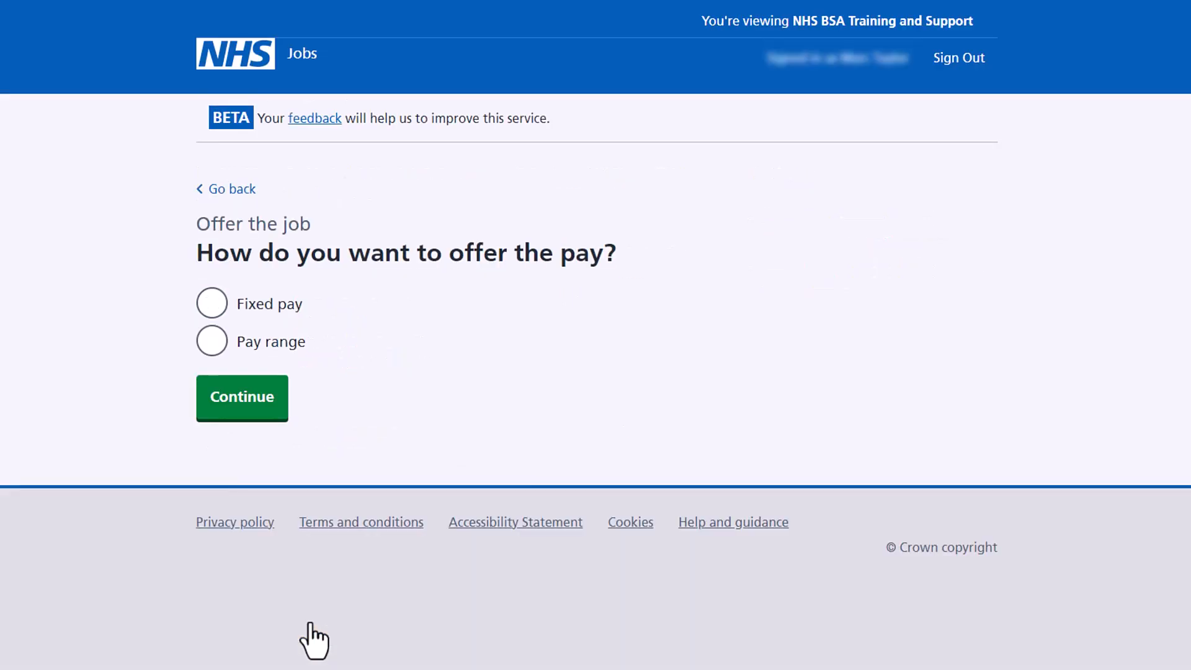
Offer the pay as a pay range from £25146 to £27596 and save it.
{"action": "left_click", "coordinate": [212, 340]}
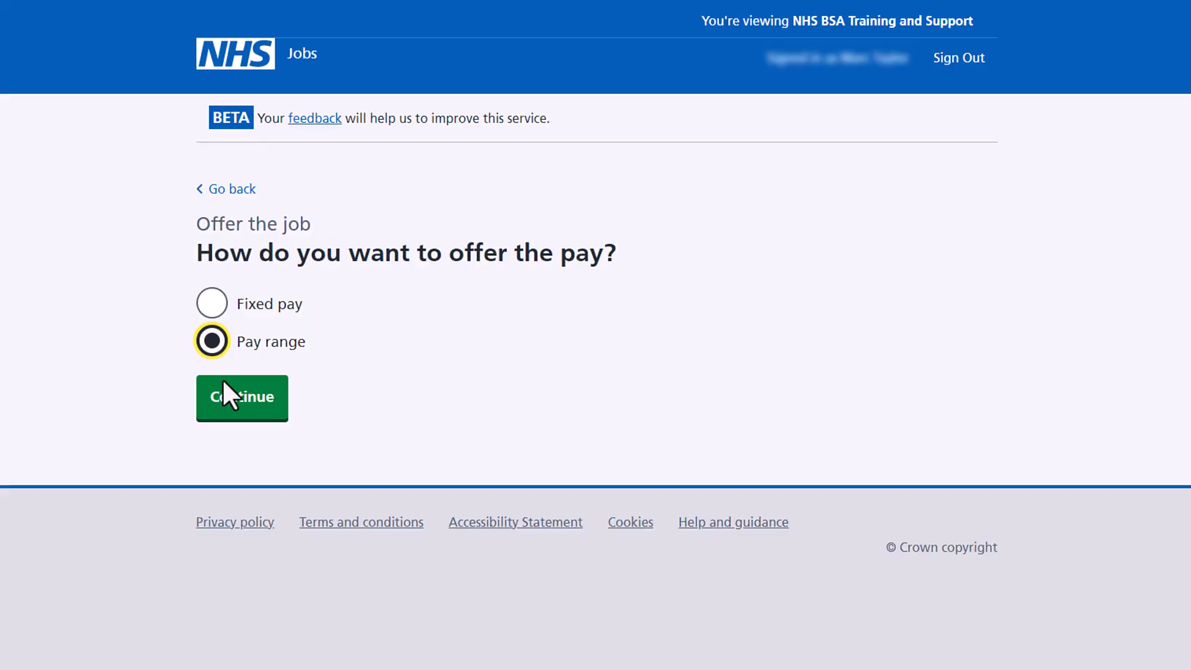
{"action": "left_click", "coordinate": [259, 408]}
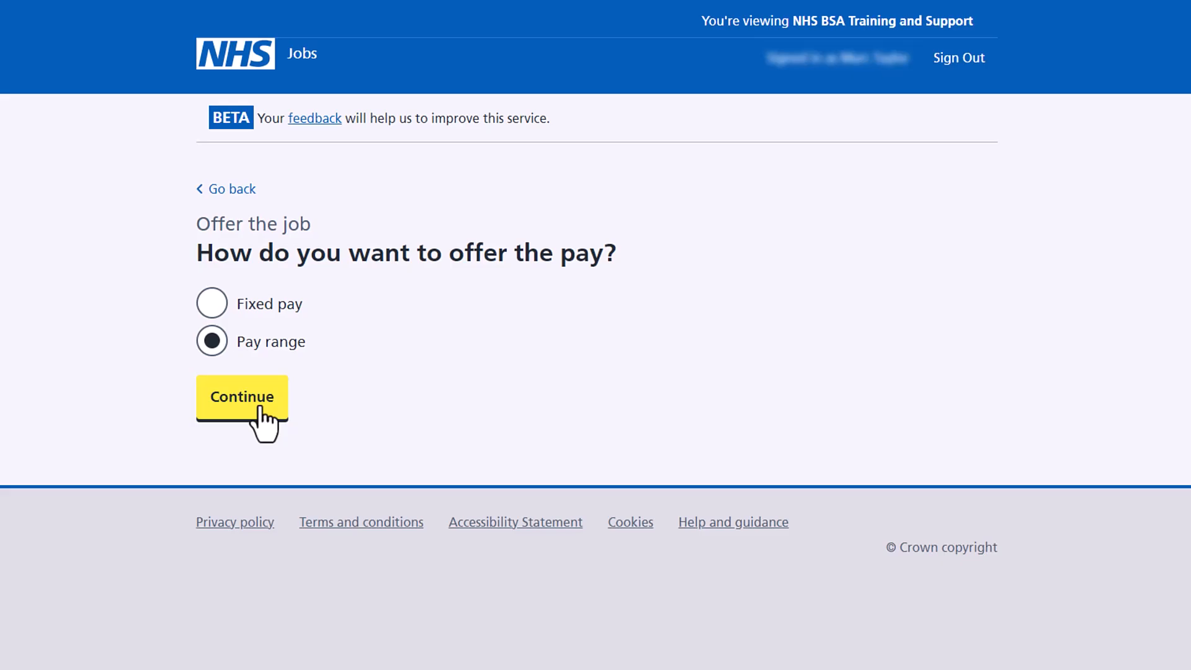
{"action": "scroll", "coordinate": [452, 418], "scroll_direction": "down", "scroll_amount": 3}
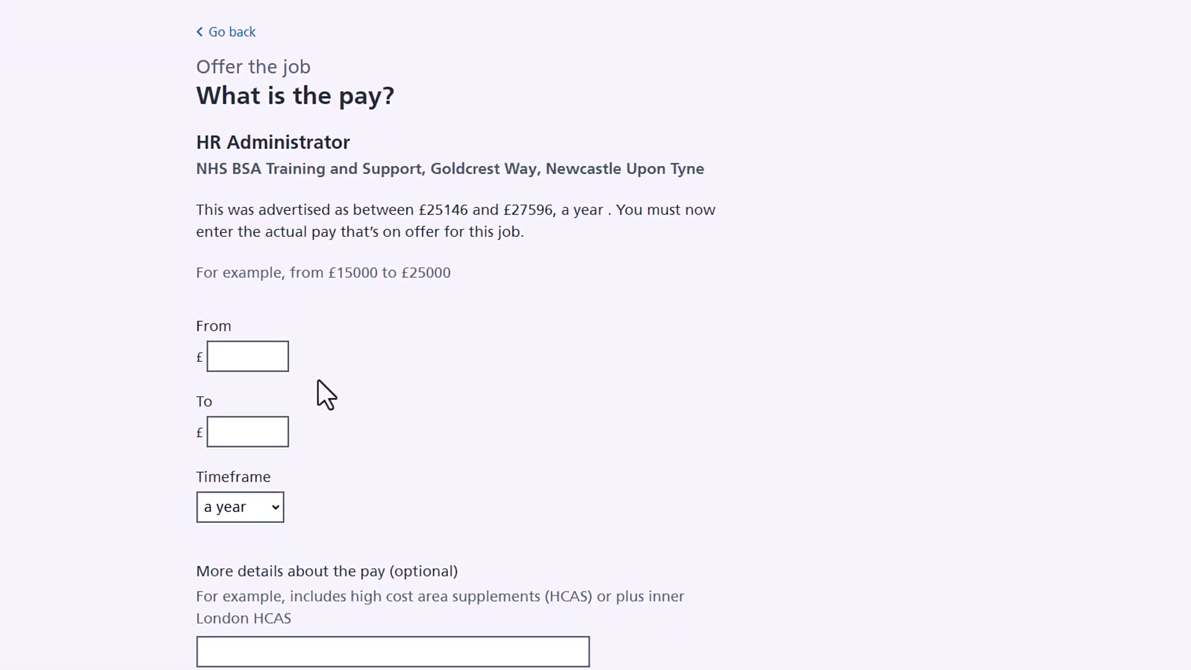
{"action": "left_click", "coordinate": [259, 359]}
{"action": "type", "text": "25"}
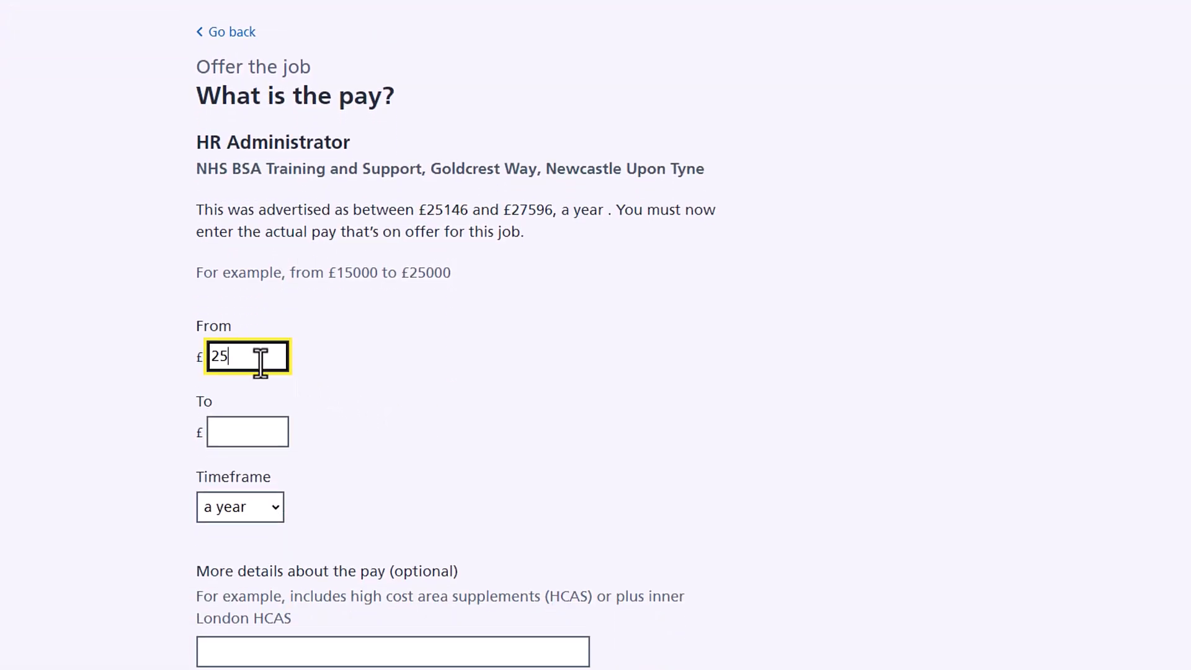
{"action": "type", "text": "146"}
{"action": "key", "text": "Tab"}
{"action": "type", "text": "27596"}
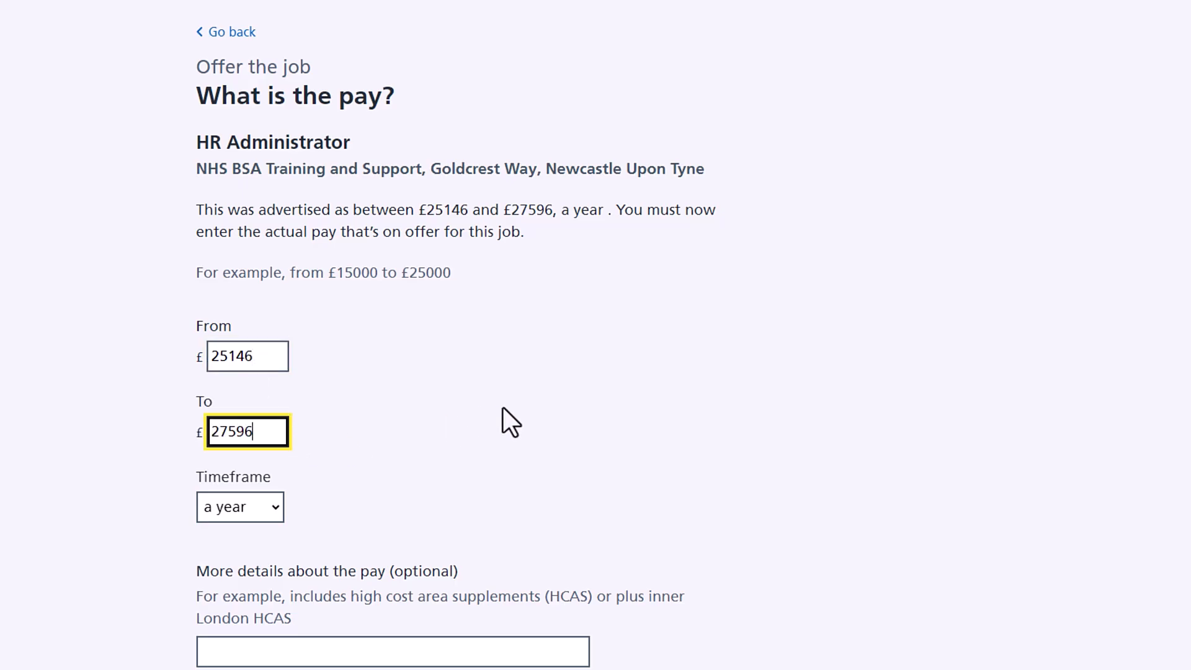
{"action": "scroll", "coordinate": [505, 420], "scroll_direction": "down", "scroll_amount": 3}
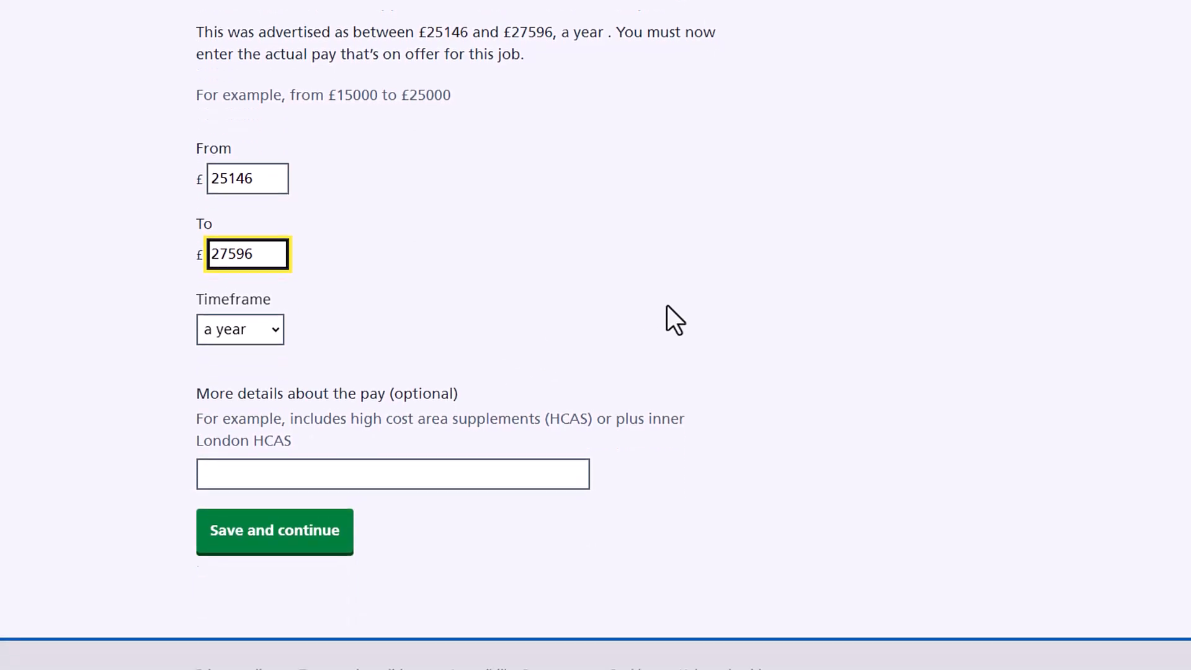
{"action": "left_click", "coordinate": [748, 353]}
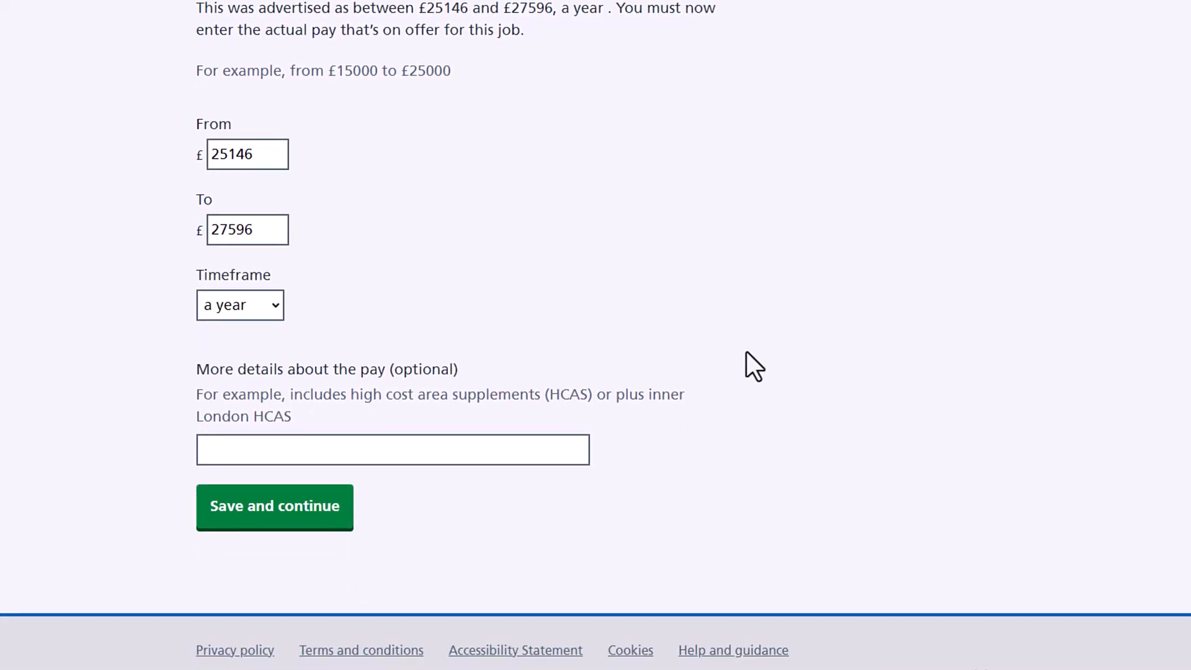
{"action": "left_click", "coordinate": [284, 529]}
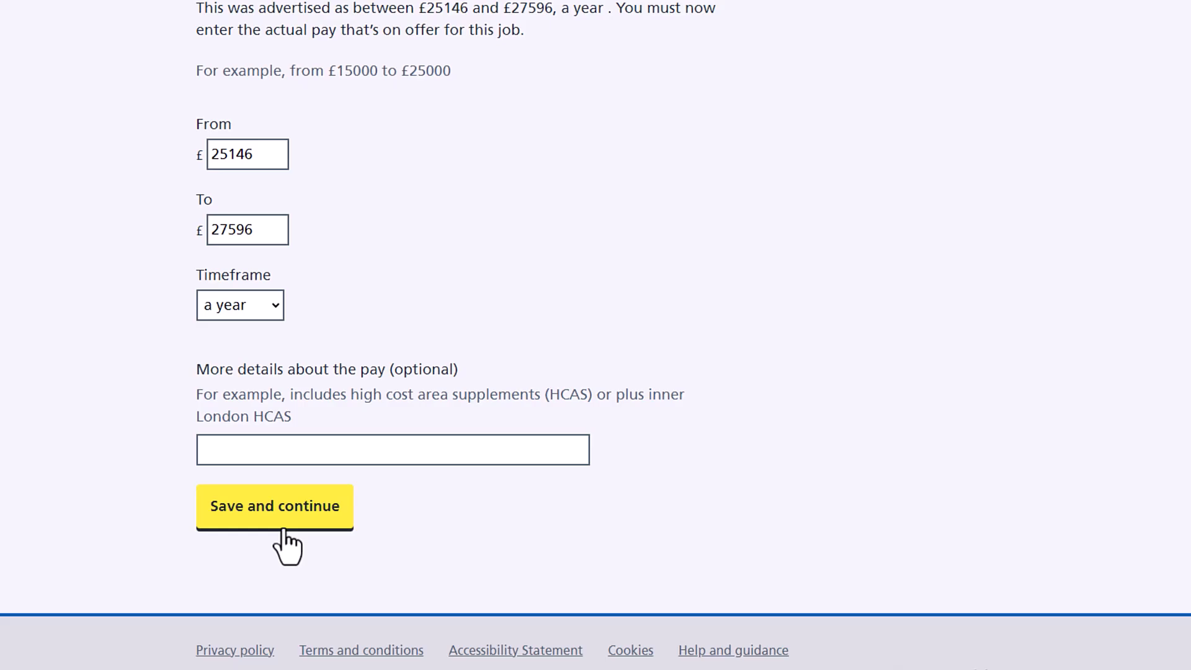
Set the working pattern to Full-time and the working time to 37.5 hours a week.
{"action": "left_click", "coordinate": [211, 338]}
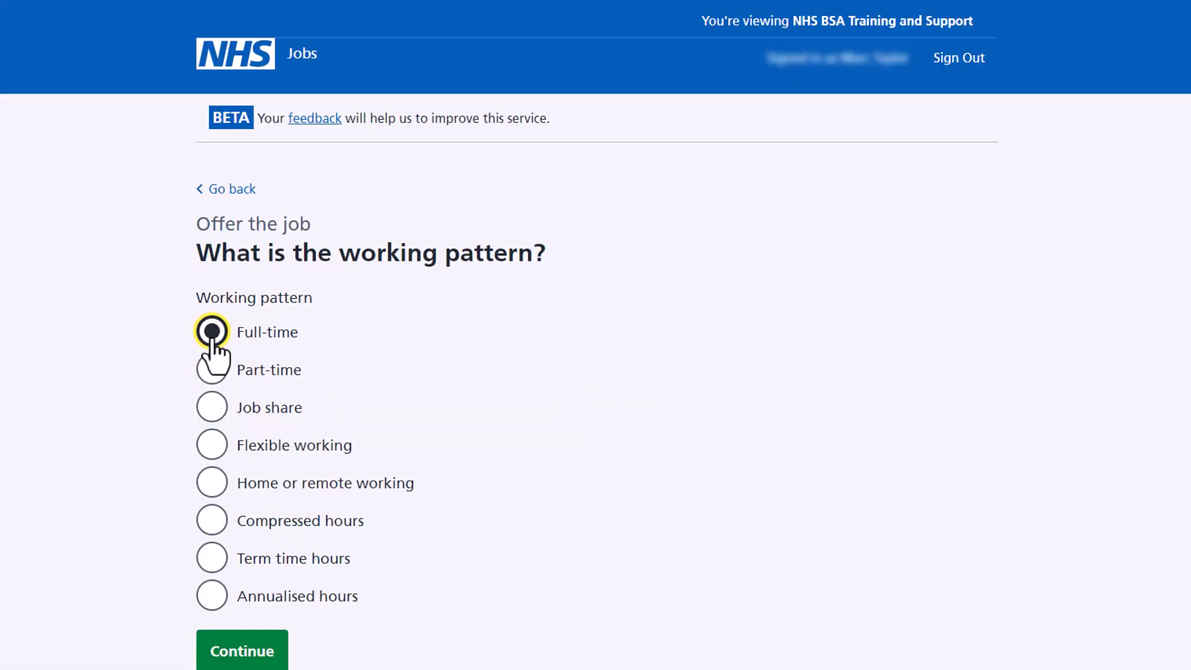
{"action": "left_click", "coordinate": [226, 652]}
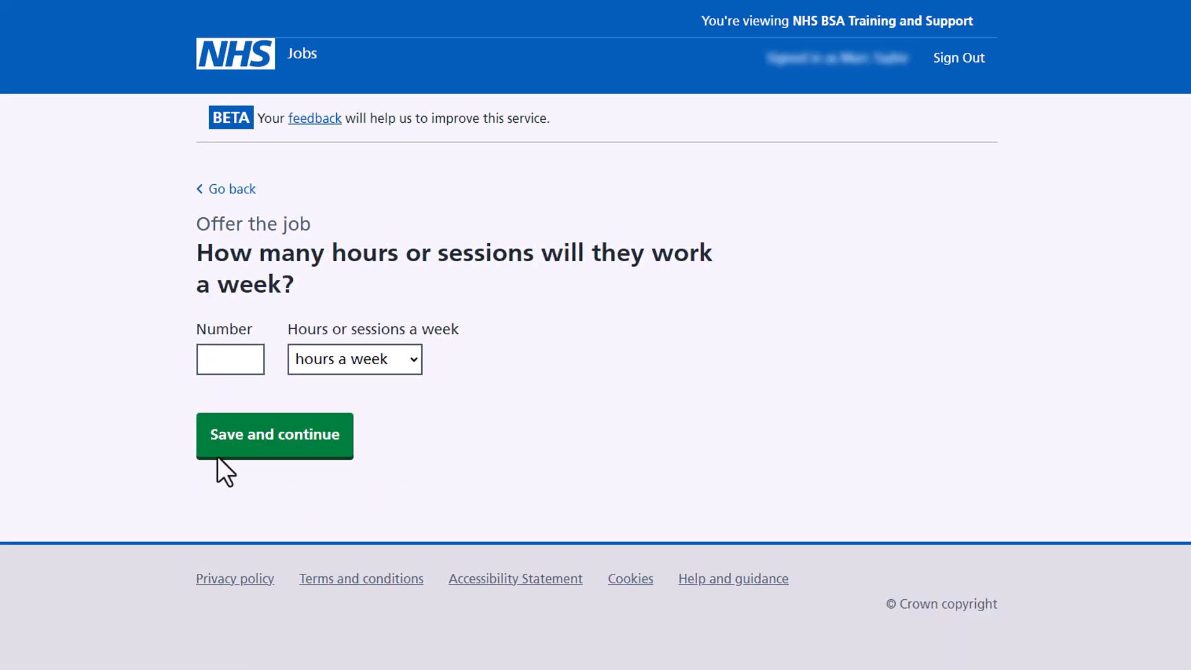
{"action": "left_click", "coordinate": [224, 358]}
{"action": "type", "text": "37.5"}
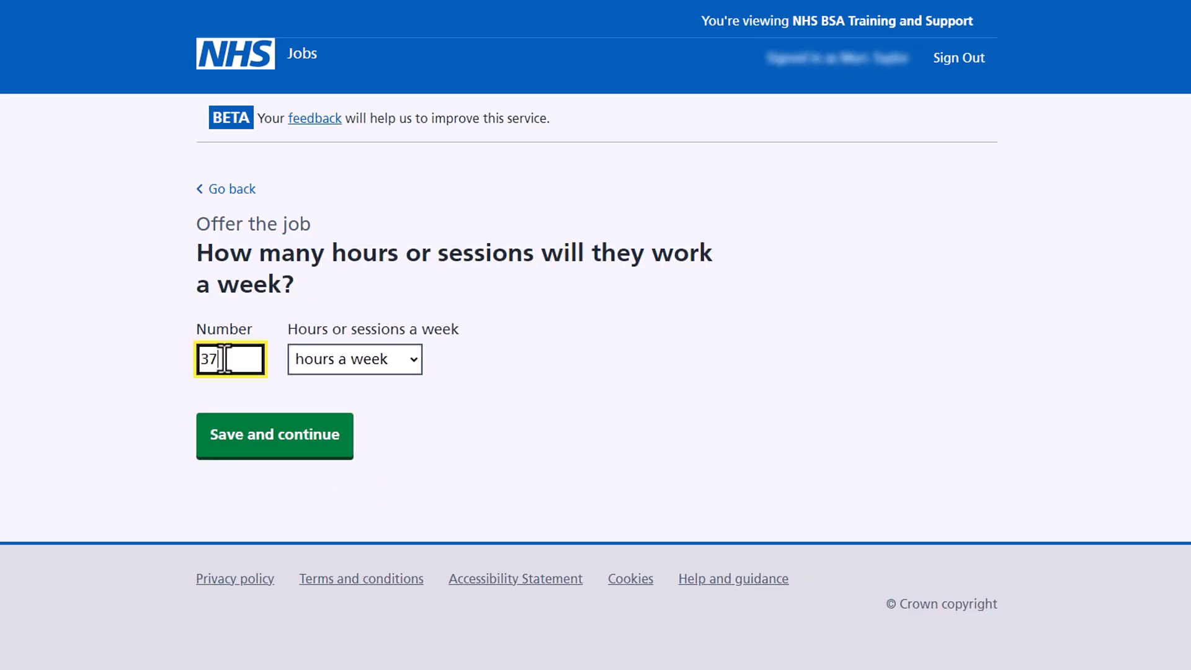
{"action": "left_click", "coordinate": [254, 448]}
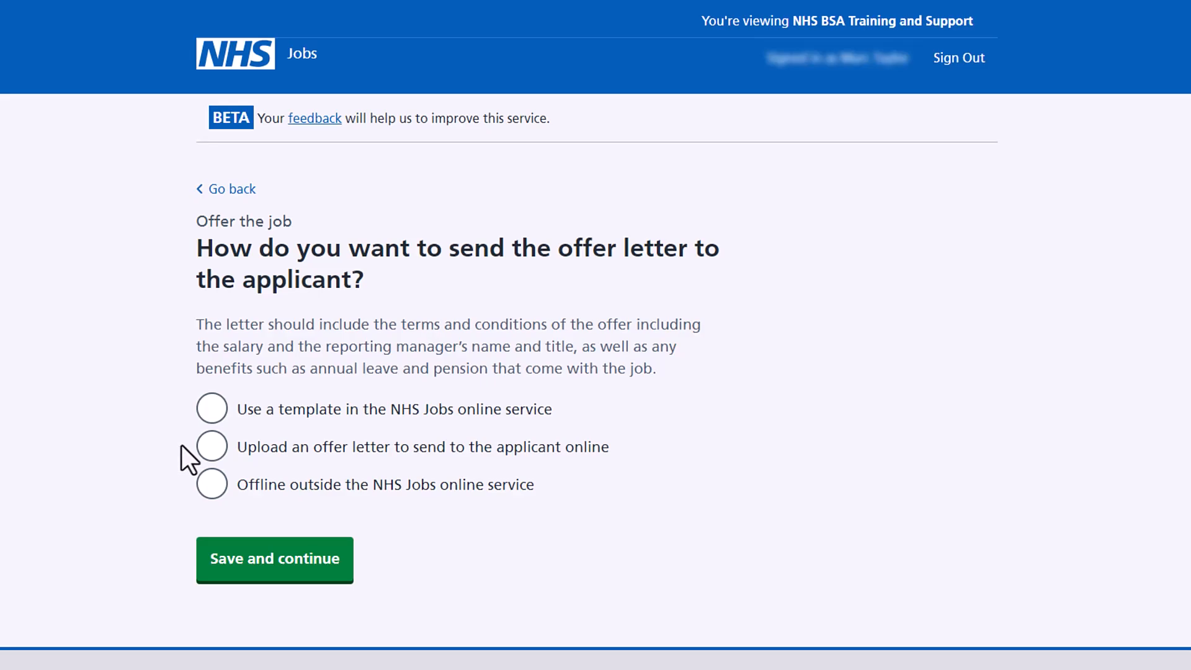
Choose to send an uploaded offer letter online, and upload and save the file "Offer letter".
{"action": "left_click", "coordinate": [185, 450]}
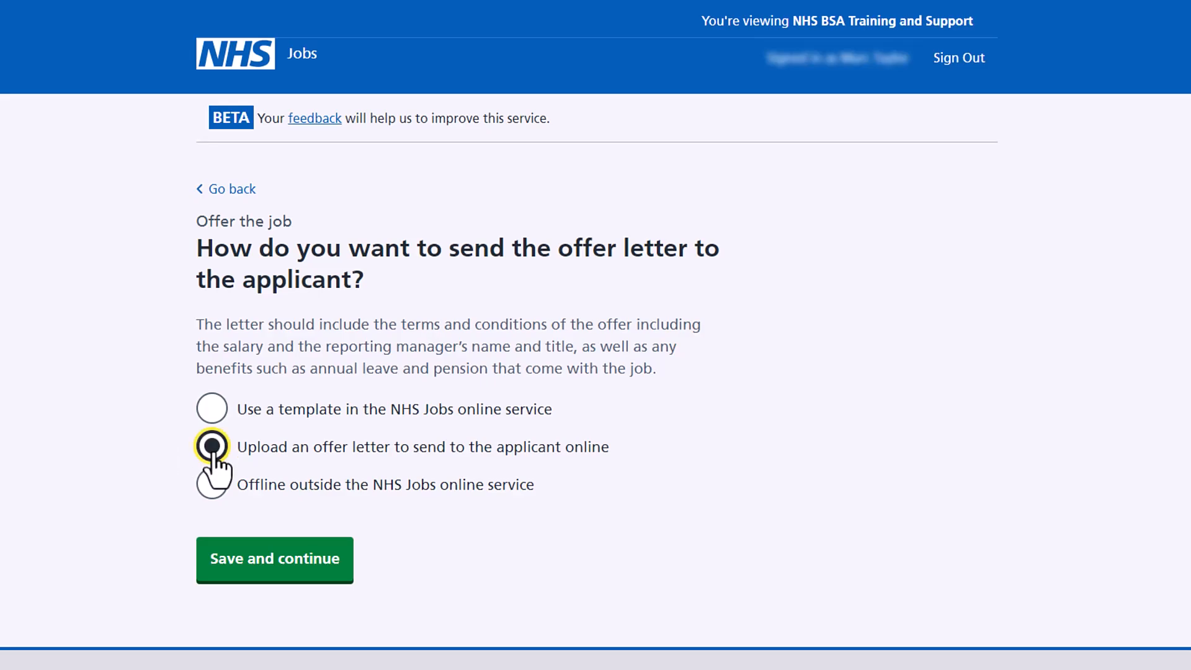
{"action": "left_click", "coordinate": [273, 570]}
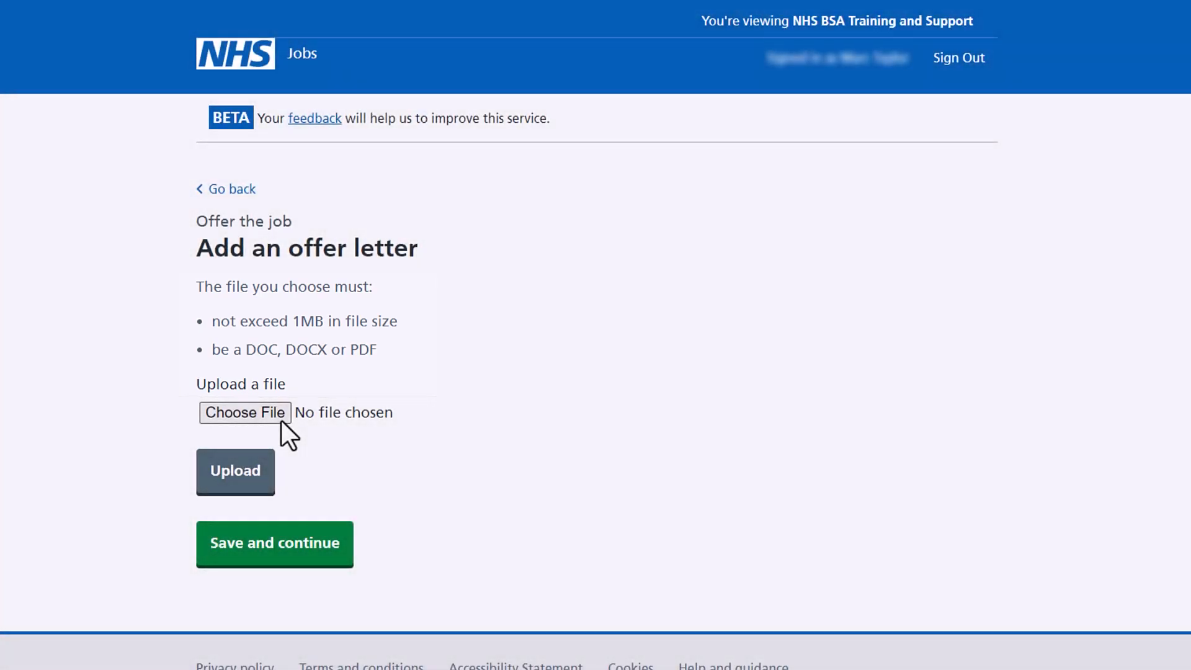
{"action": "left_click", "coordinate": [281, 419]}
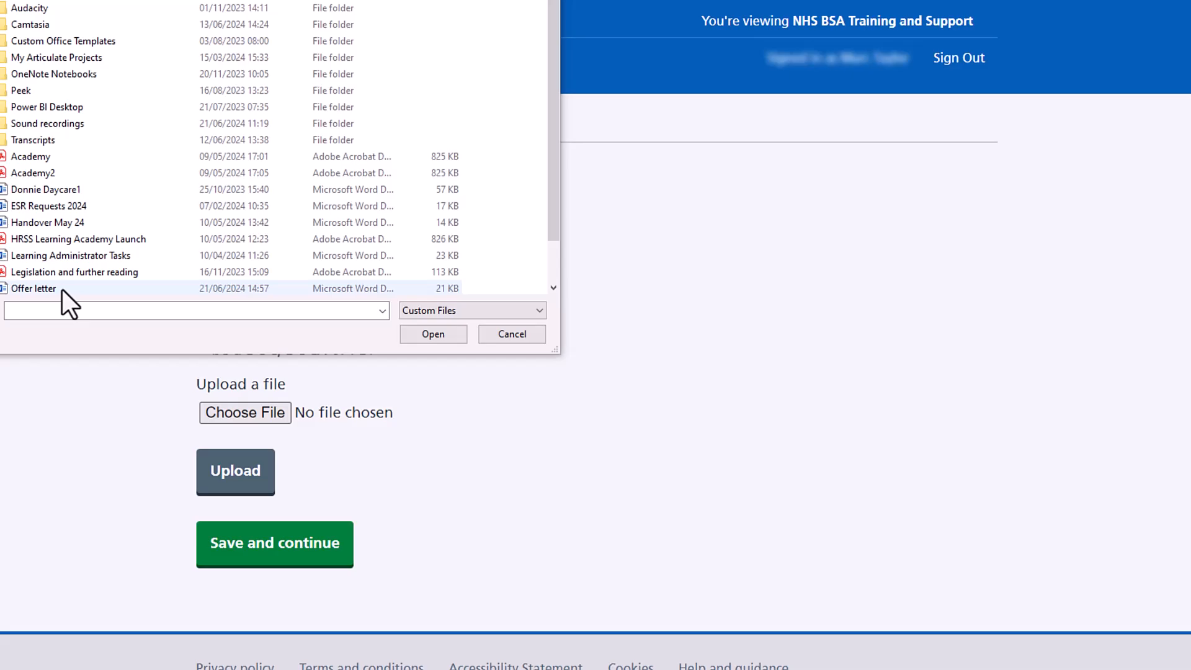
{"action": "left_click", "coordinate": [62, 289]}
{"action": "left_click", "coordinate": [434, 335]}
{"action": "left_click", "coordinate": [235, 474]}
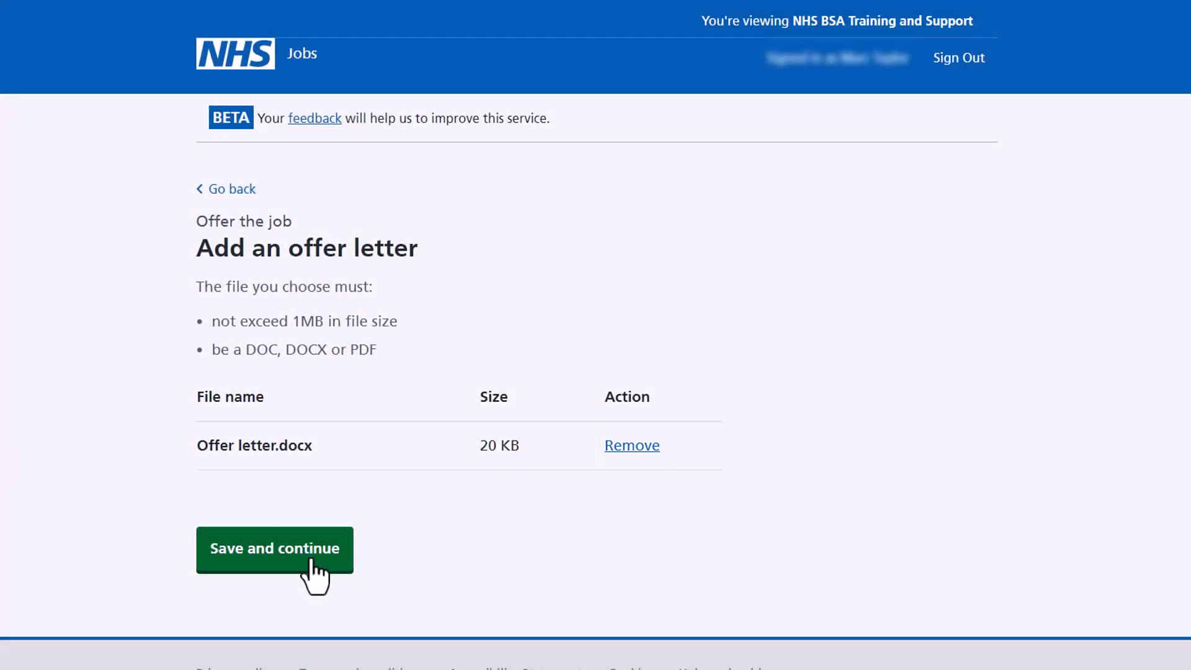
{"action": "left_click", "coordinate": [311, 560]}
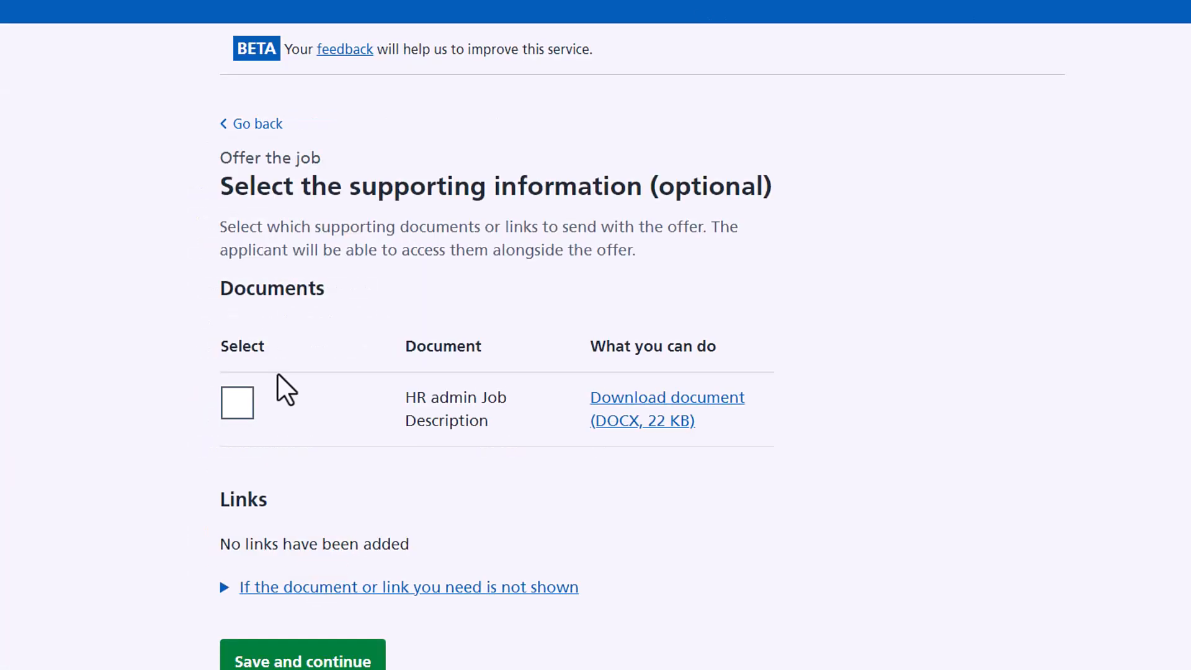
Include the HR admin Job Description document as supporting information and save the selection.
{"action": "left_click", "coordinate": [237, 420]}
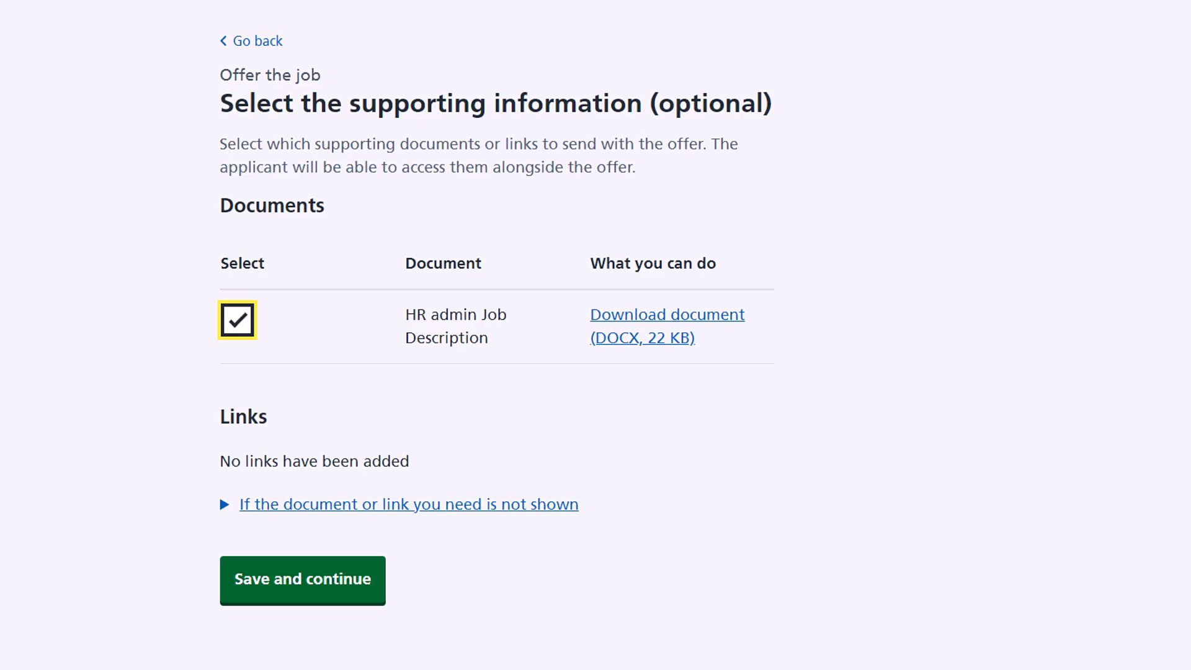
{"action": "left_click", "coordinate": [303, 580]}
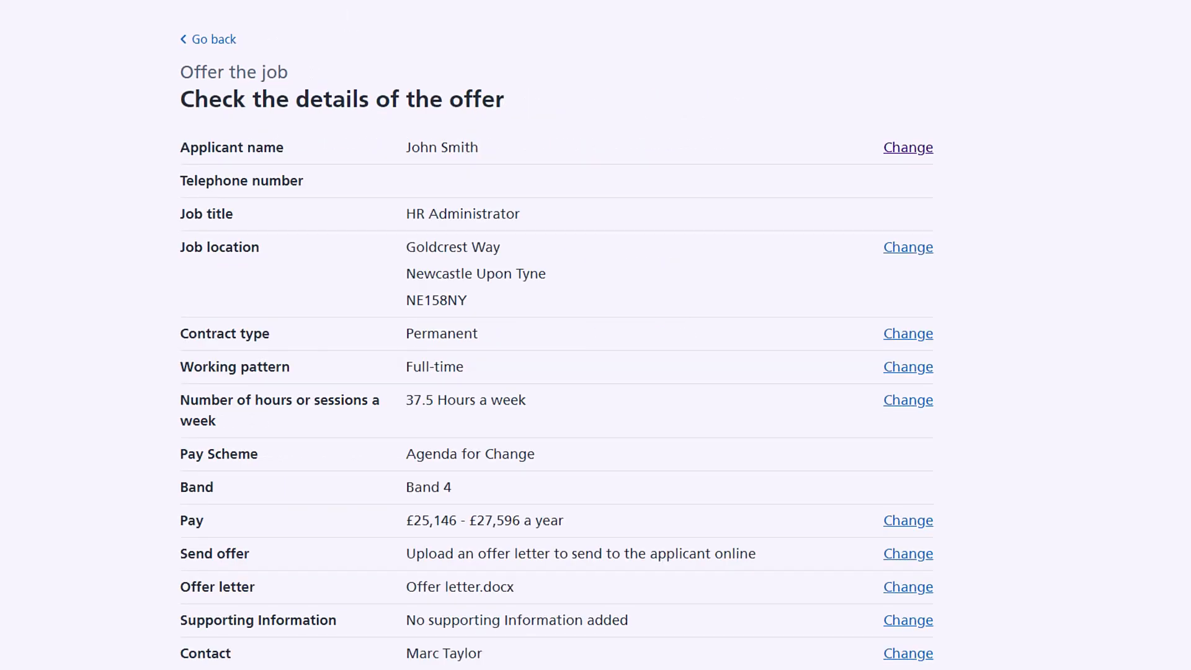
Check and accept the details of the offer, and read through the job offer email.
{"action": "scroll", "coordinate": [596, 335], "scroll_direction": "down", "scroll_amount": 5}
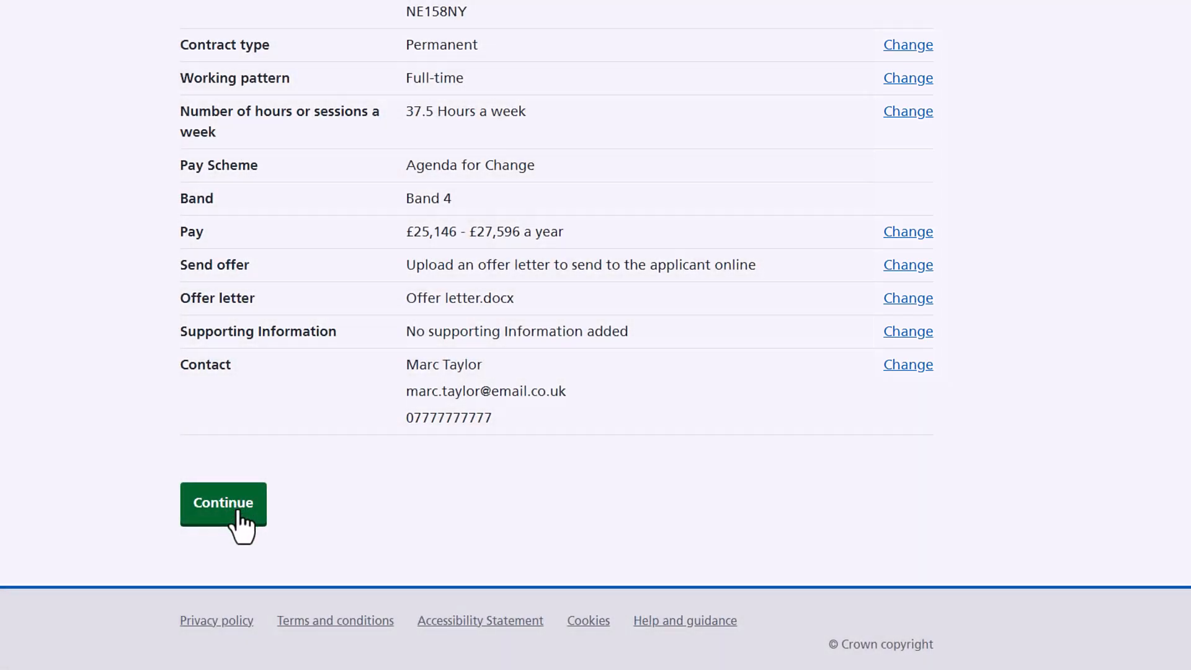
{"action": "left_click", "coordinate": [237, 513]}
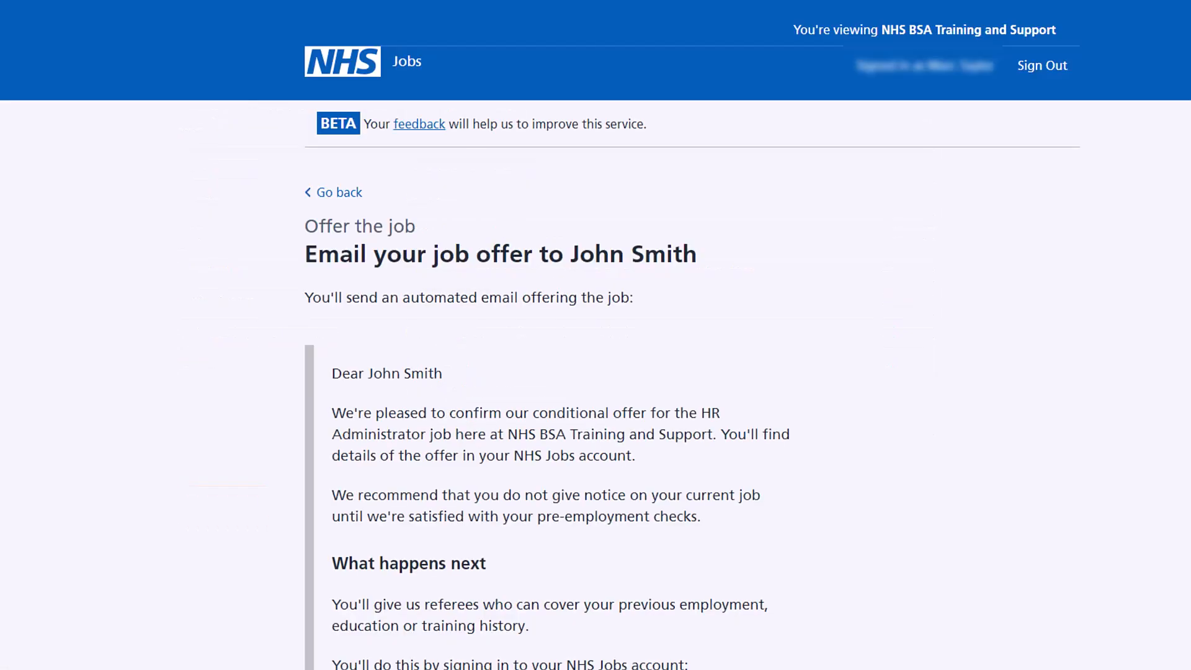
{"action": "scroll", "coordinate": [595, 335], "scroll_direction": "down", "scroll_amount": 6}
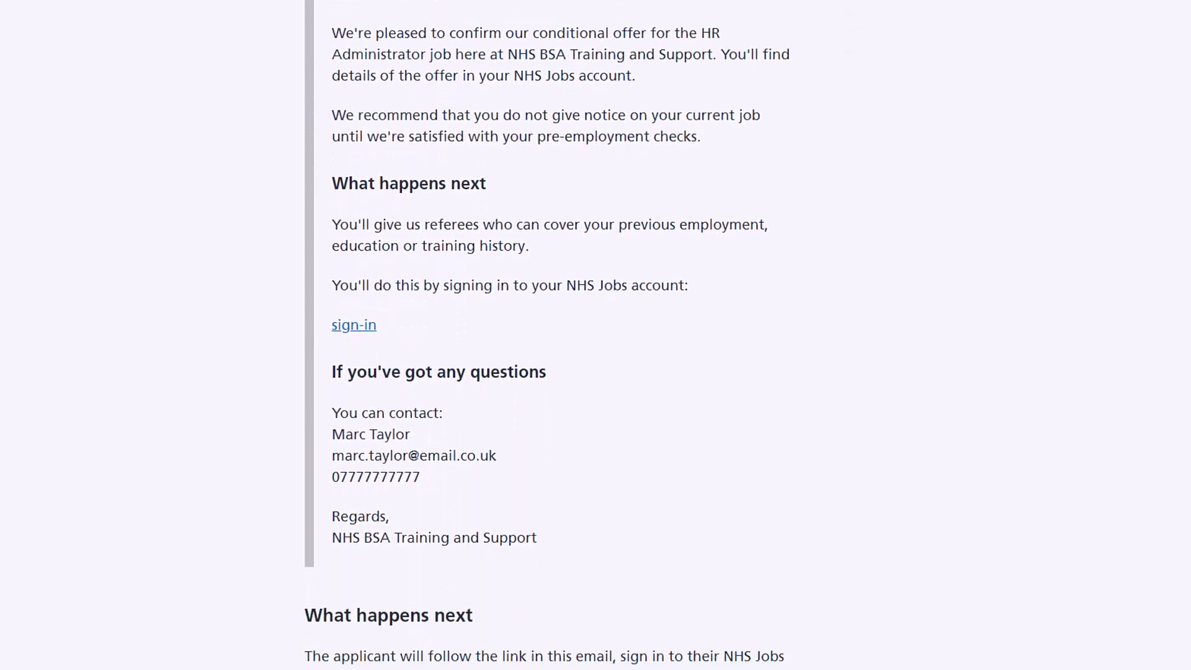
Send the HR Administrator job offer to the applicant and open the list of applicants offered the job.
{"action": "scroll", "coordinate": [546, 332], "scroll_direction": "down", "scroll_amount": 1}
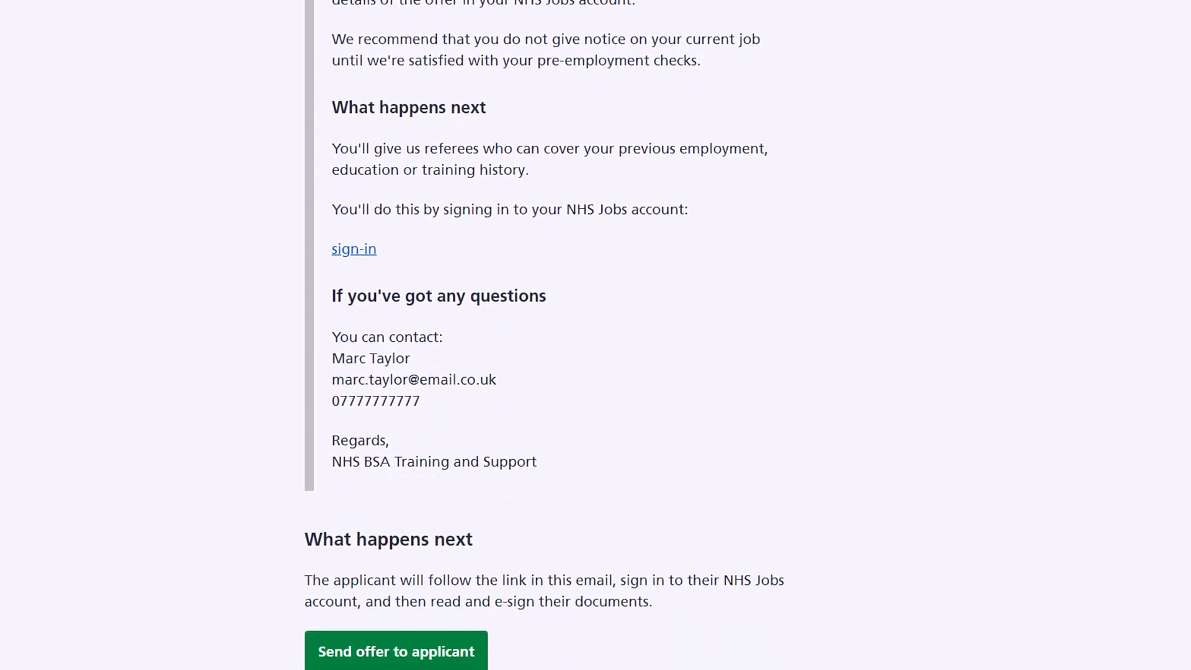
{"action": "scroll", "coordinate": [230, 490], "scroll_direction": "down", "scroll_amount": 1}
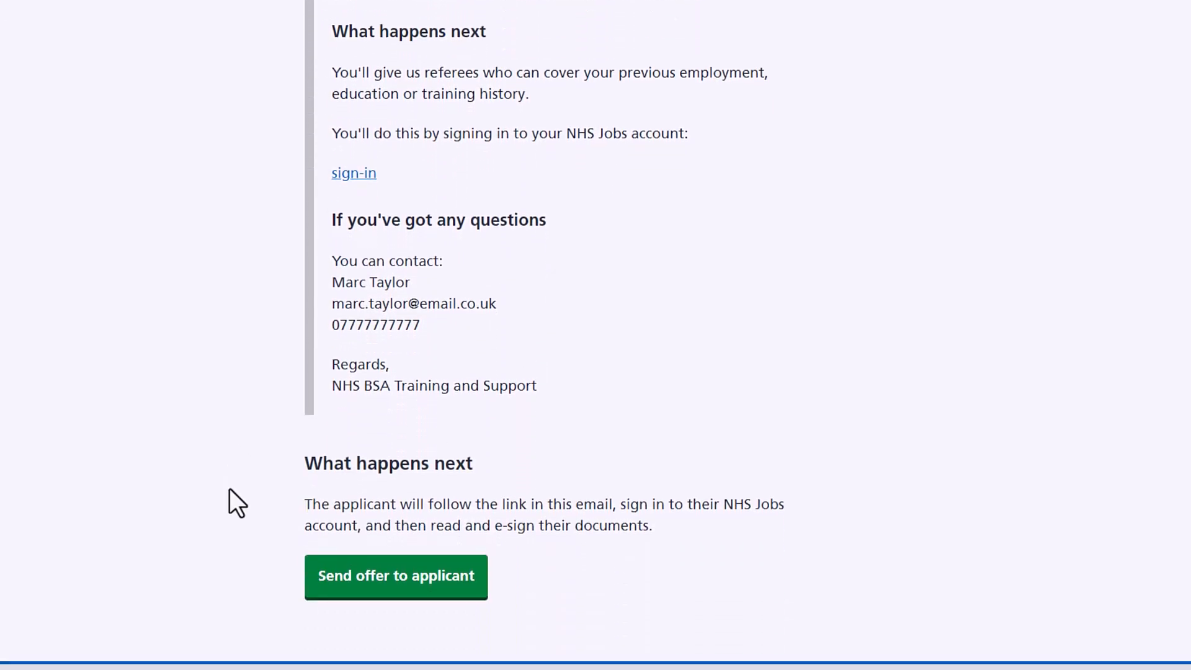
{"action": "left_click", "coordinate": [439, 590]}
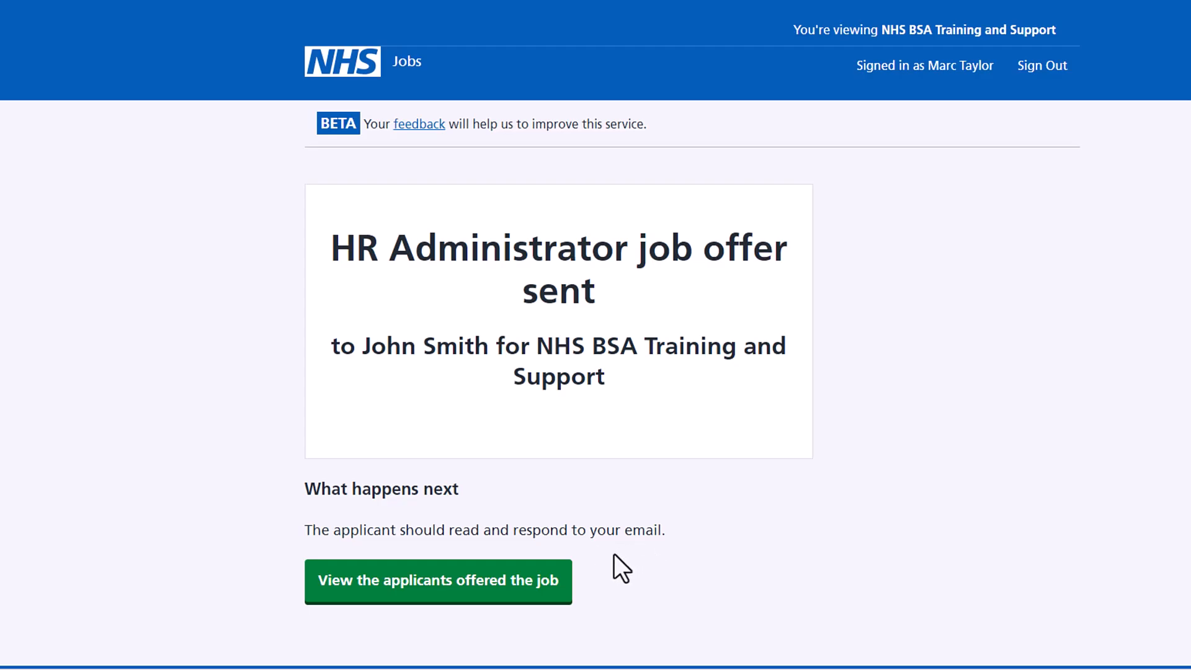
{"action": "left_click", "coordinate": [525, 578]}
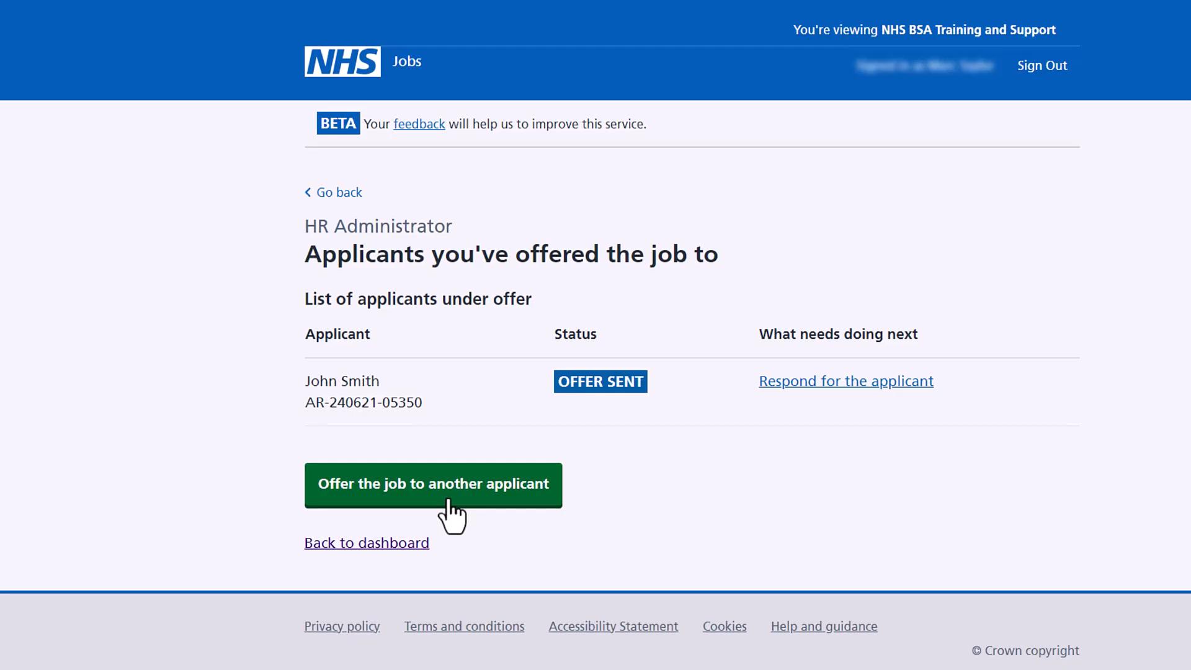
Start offering the HR Administrator job to another applicant, choosing the one who has not been sent an offer.
{"action": "left_click", "coordinate": [447, 502]}
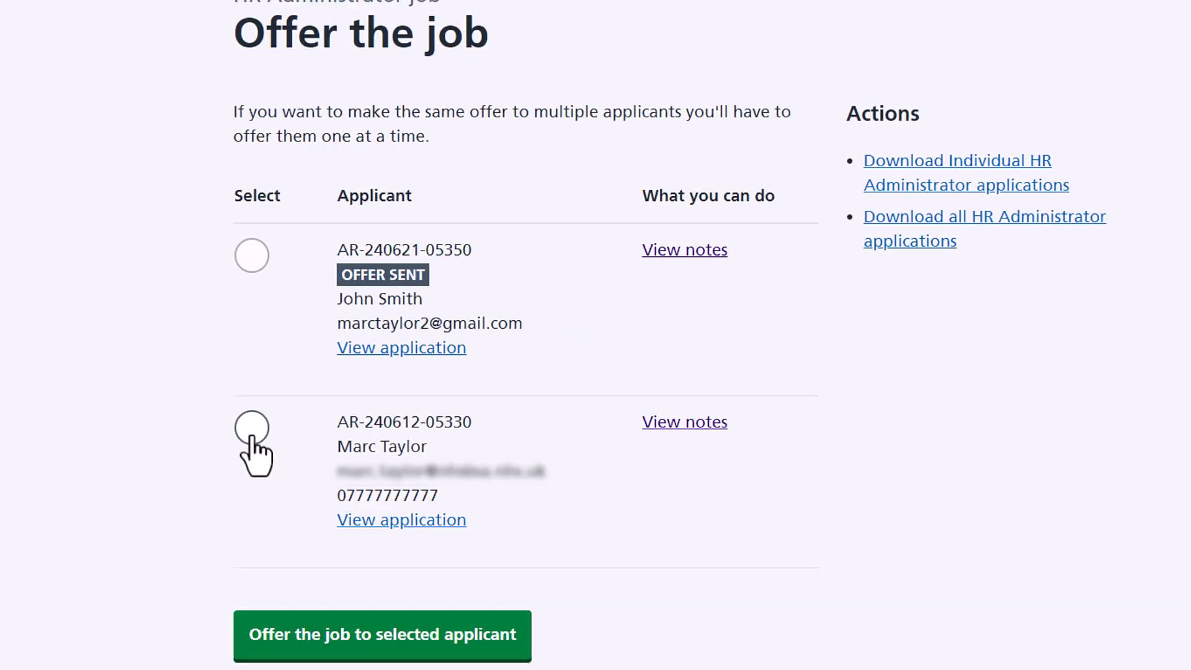
{"action": "left_click", "coordinate": [251, 429]}
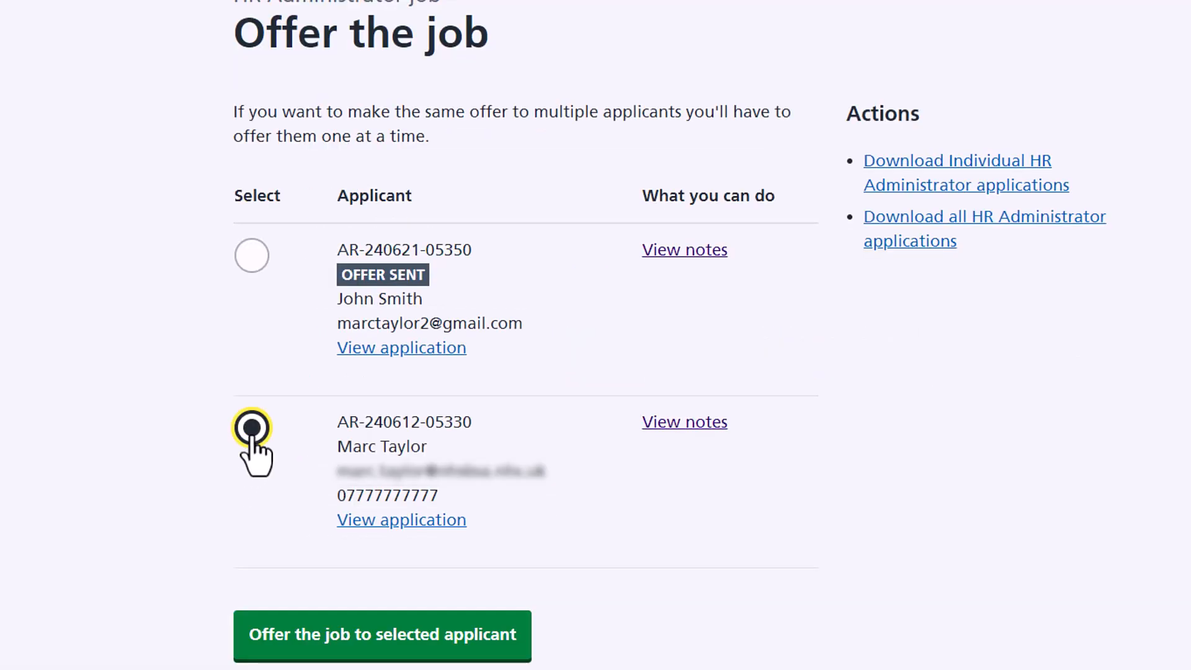
{"action": "left_click", "coordinate": [376, 646]}
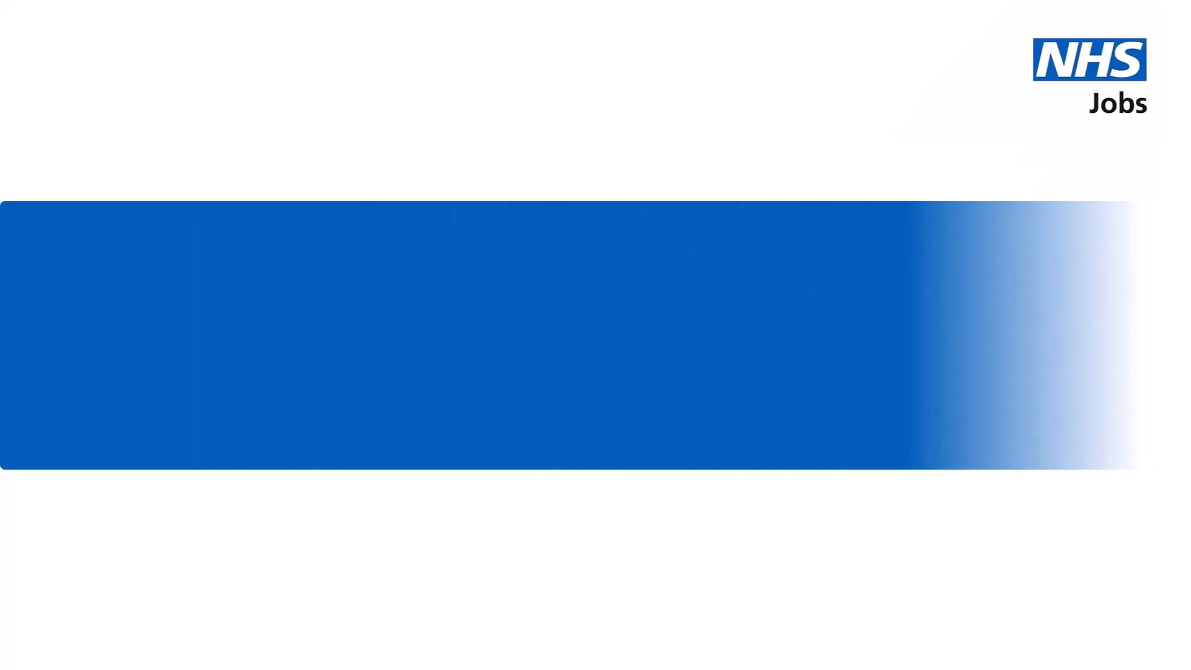